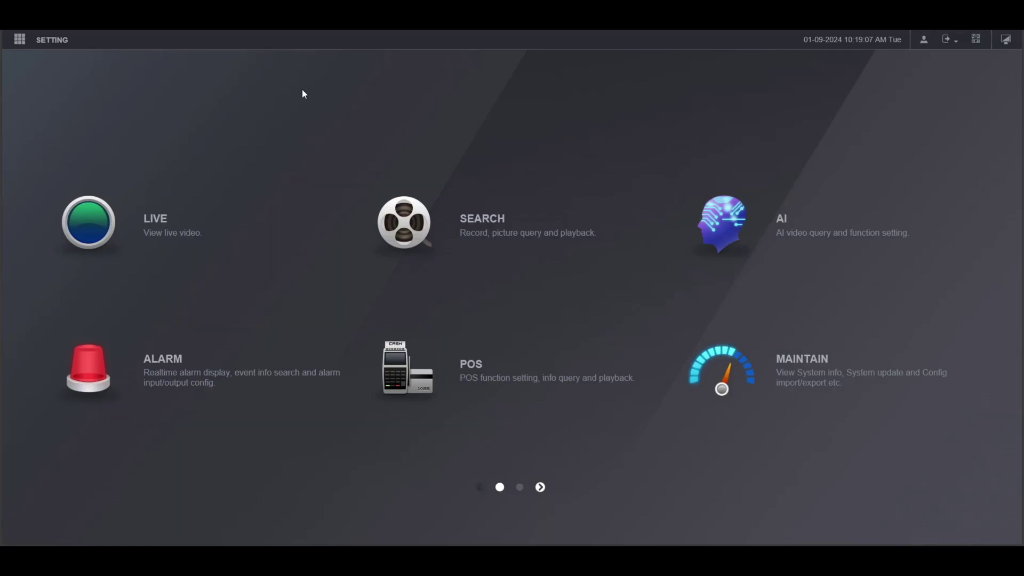
# Choose People Counting as channel 1's smart plan under AI > Smart Plan and apply it.
pyautogui.click(780, 210)
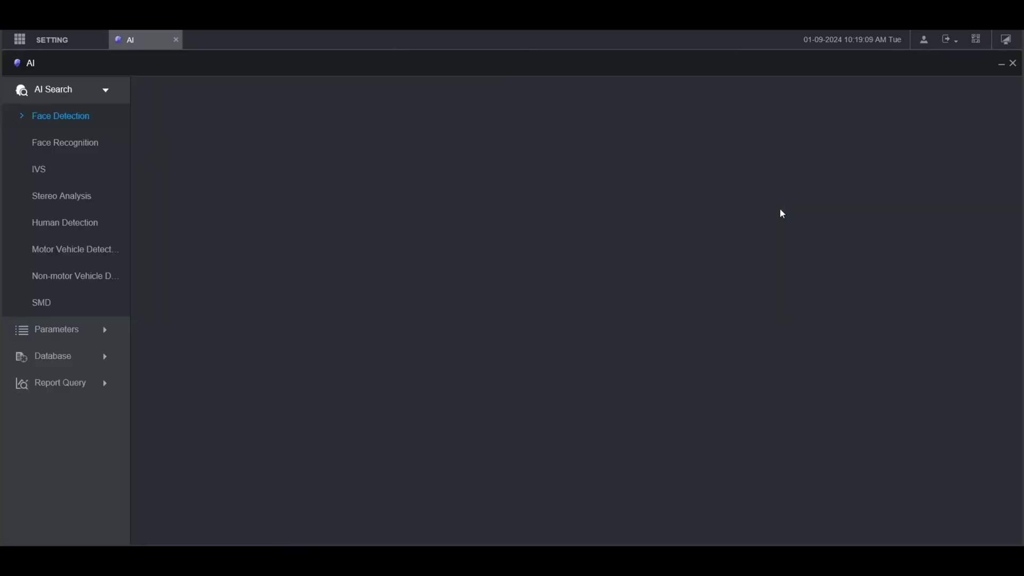
pyautogui.click(103, 331)
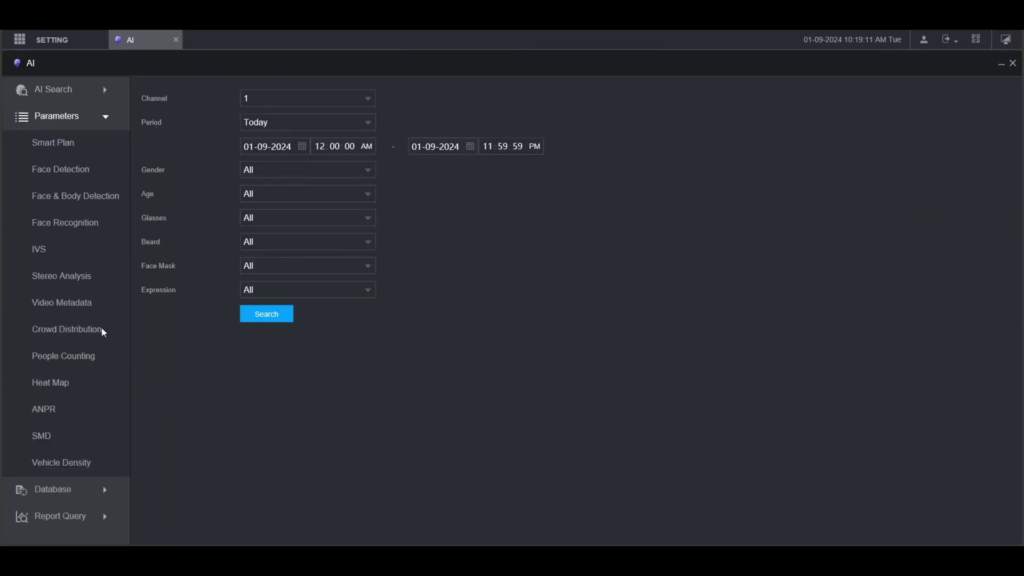
pyautogui.click(51, 151)
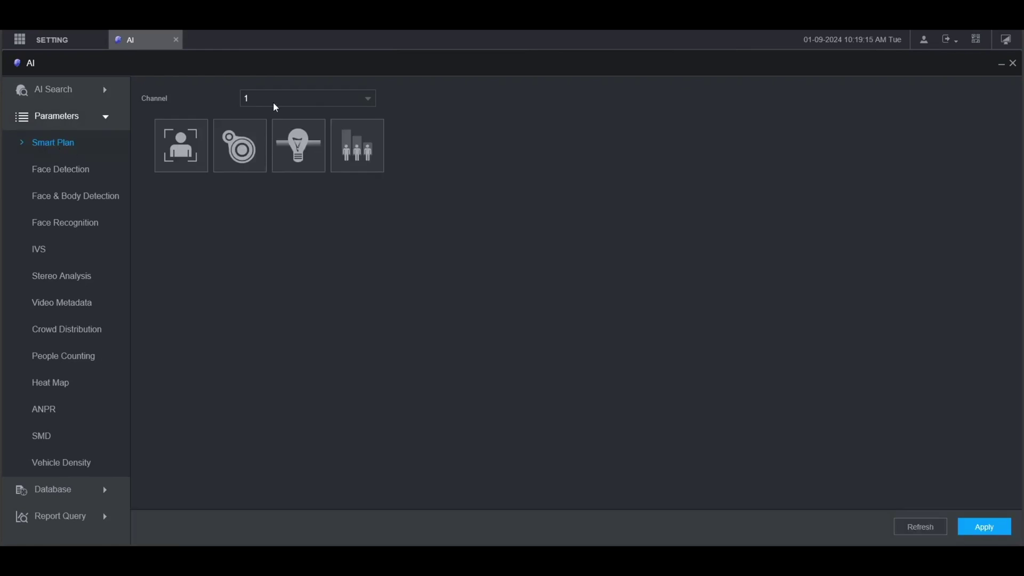
pyautogui.click(273, 101)
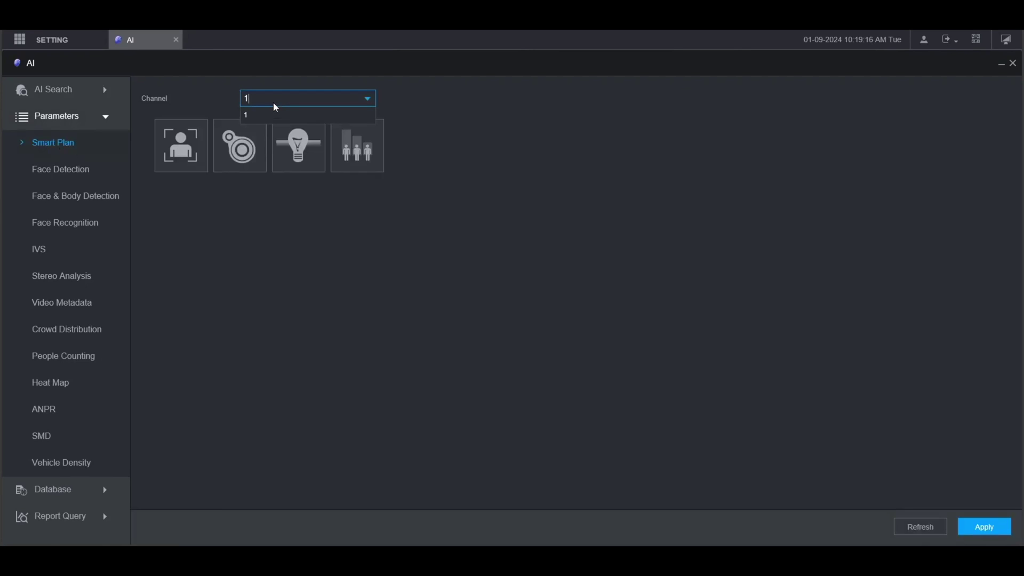
pyautogui.click(274, 104)
pyautogui.click(373, 152)
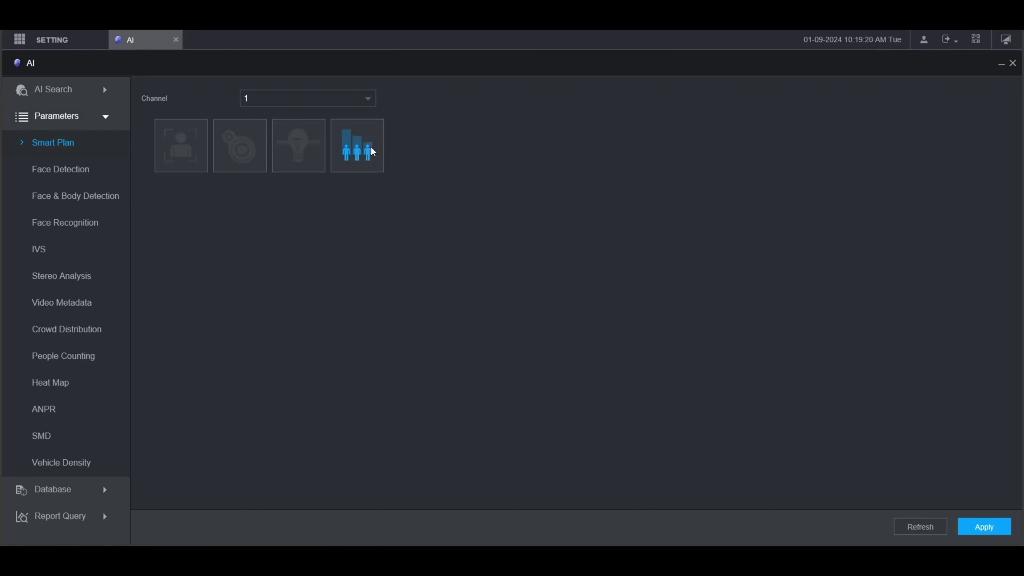
pyautogui.click(987, 528)
# Go to People Counting settings for channel 1 and add a new rule.
pyautogui.click(64, 360)
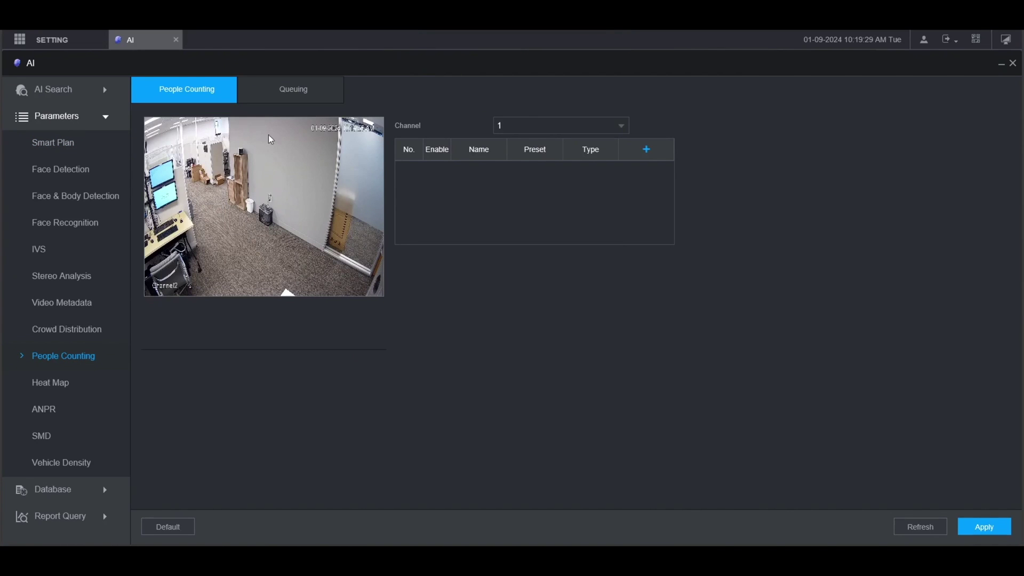
pyautogui.click(584, 129)
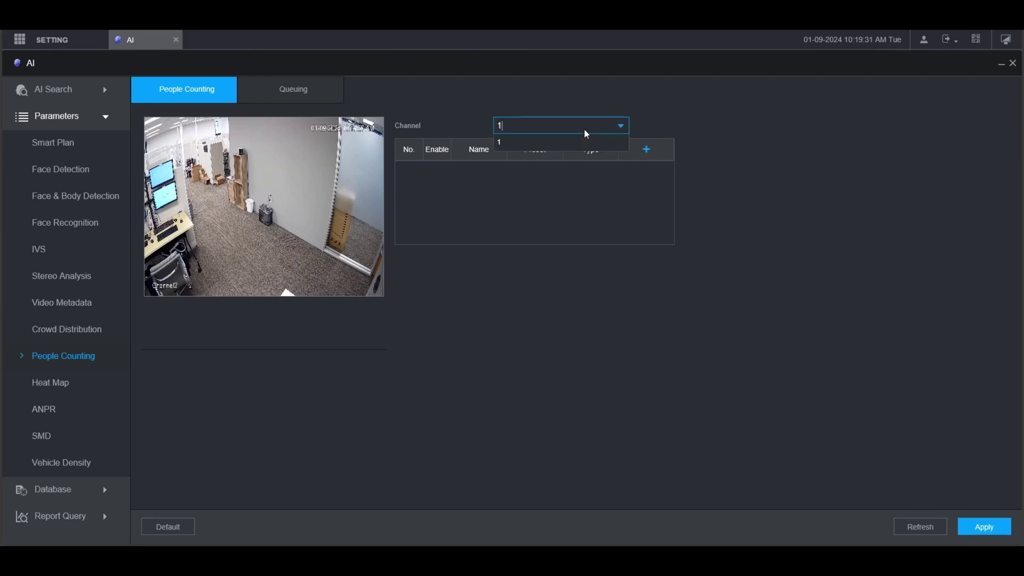
pyautogui.click(584, 130)
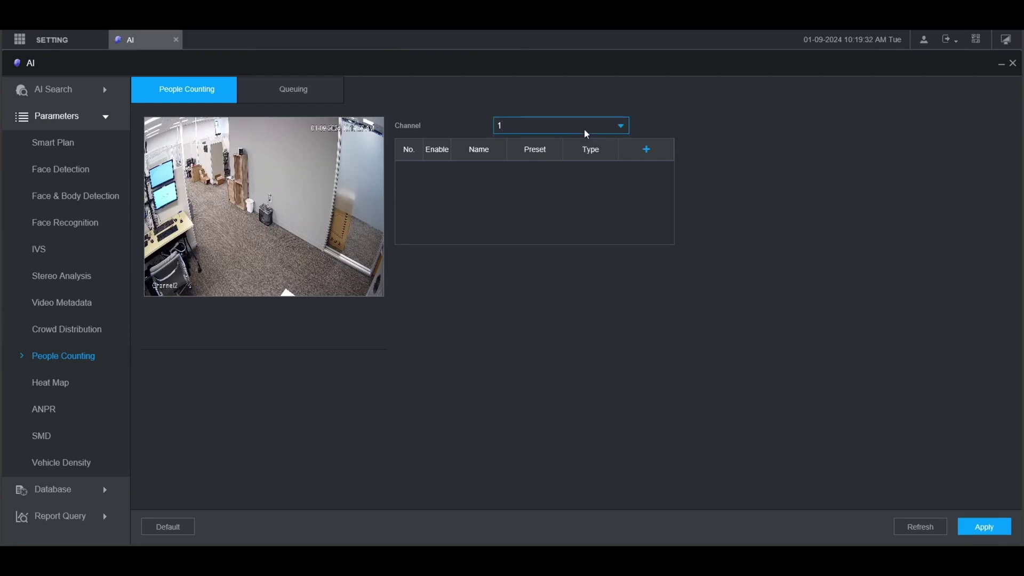
pyautogui.click(647, 153)
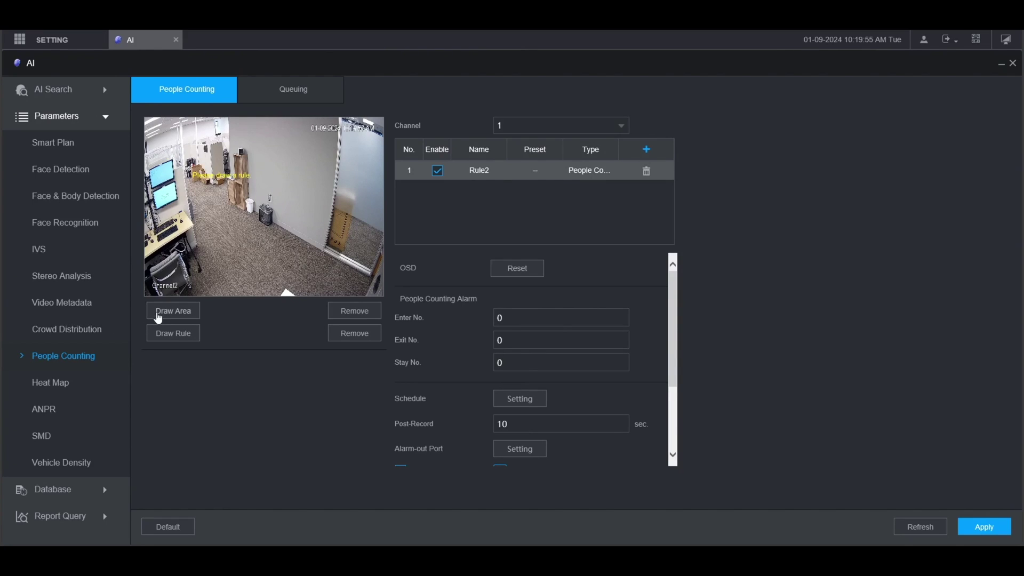
# Draw a detection area spanning nearly the whole channel 1 preview.
pyautogui.click(158, 318)
pyautogui.click(148, 119)
pyautogui.click(376, 289)
pyautogui.click(378, 121)
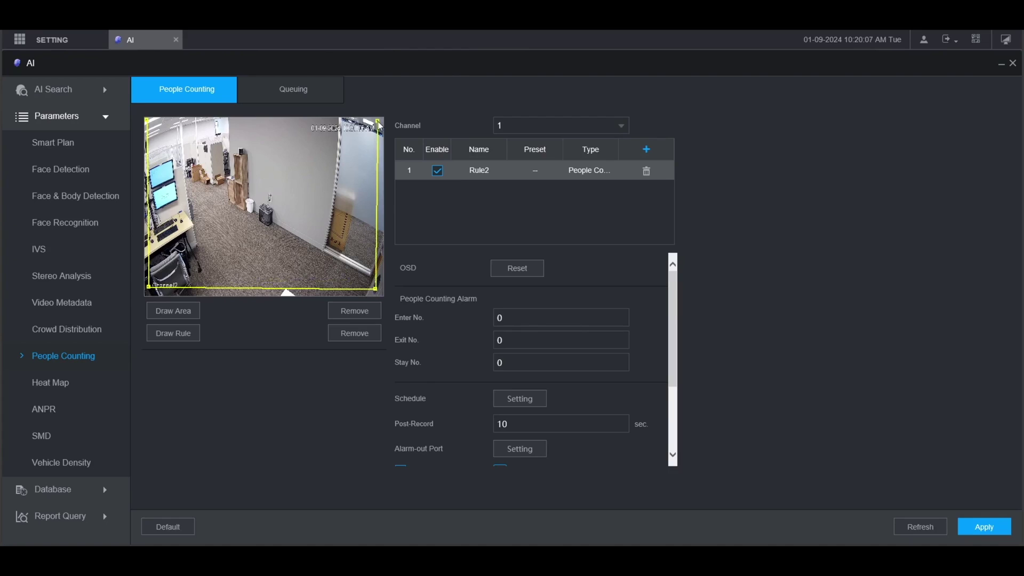
pyautogui.rightClick(379, 124)
# Draw the counting line from the view's top-right corner to its bottom-left, replacing the first attempt.
pyautogui.click(189, 339)
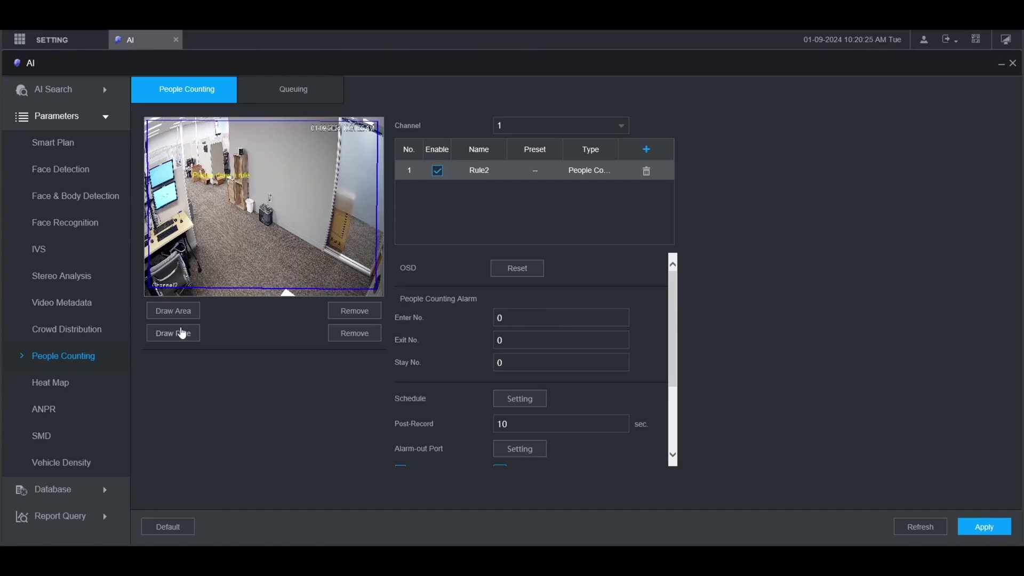
pyautogui.click(149, 293)
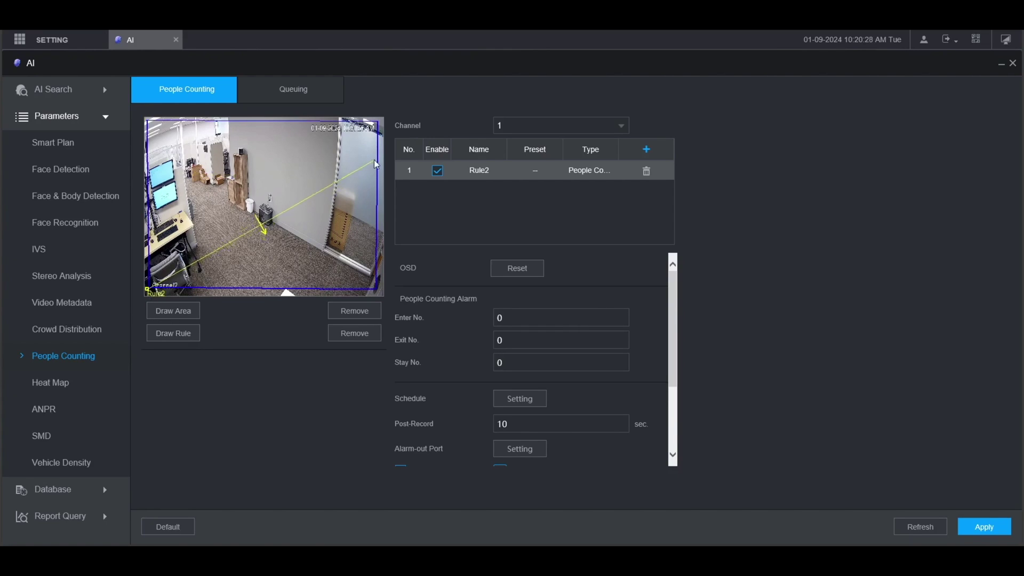
pyautogui.click(380, 133)
pyautogui.click(354, 335)
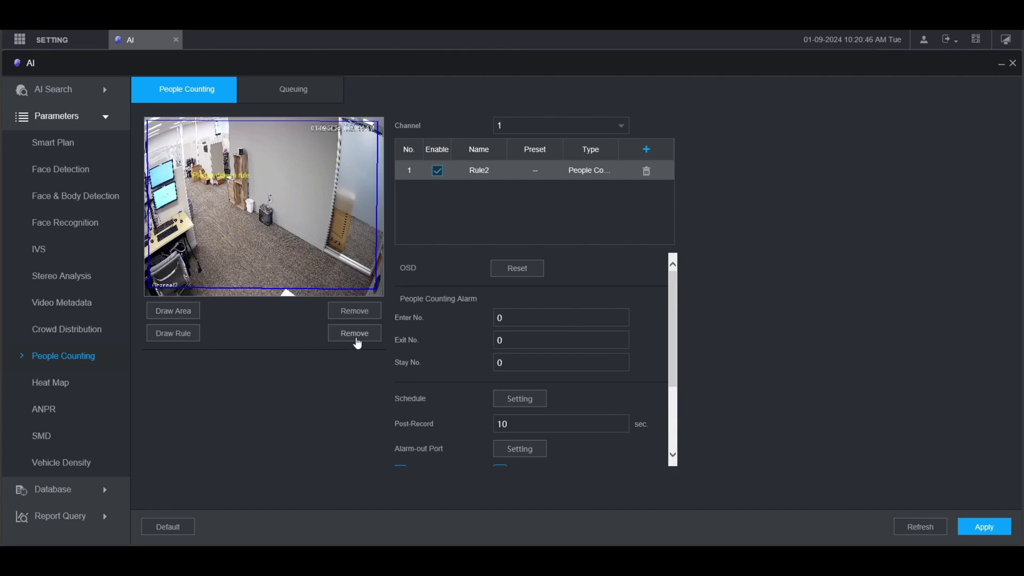
pyautogui.click(381, 137)
pyautogui.click(149, 293)
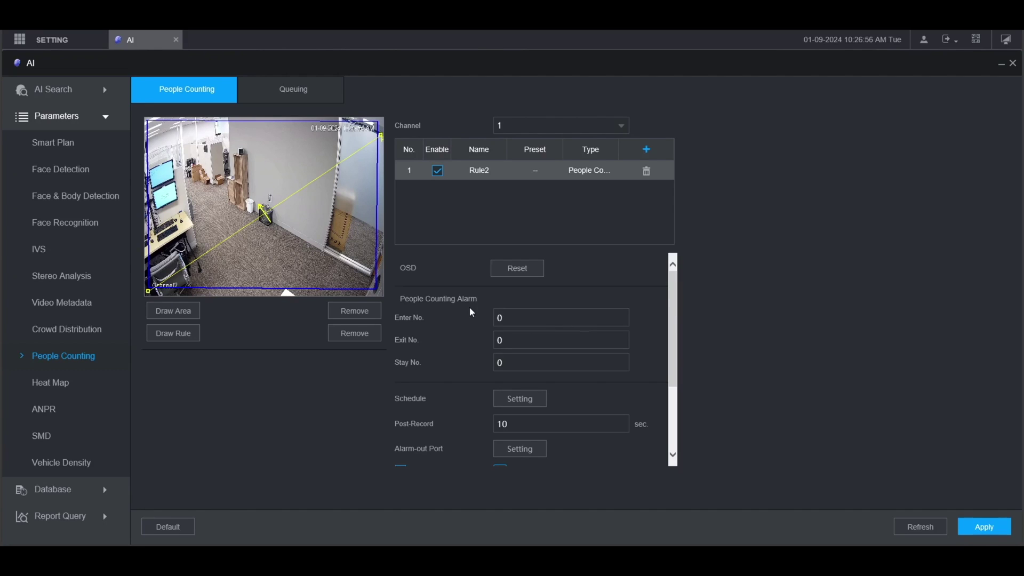
# Set the Enter No., Exit No. and Stay No. thresholds to 100 each.
pyautogui.click(528, 318)
pyautogui.press('BackSpace')
pyautogui.write('100')
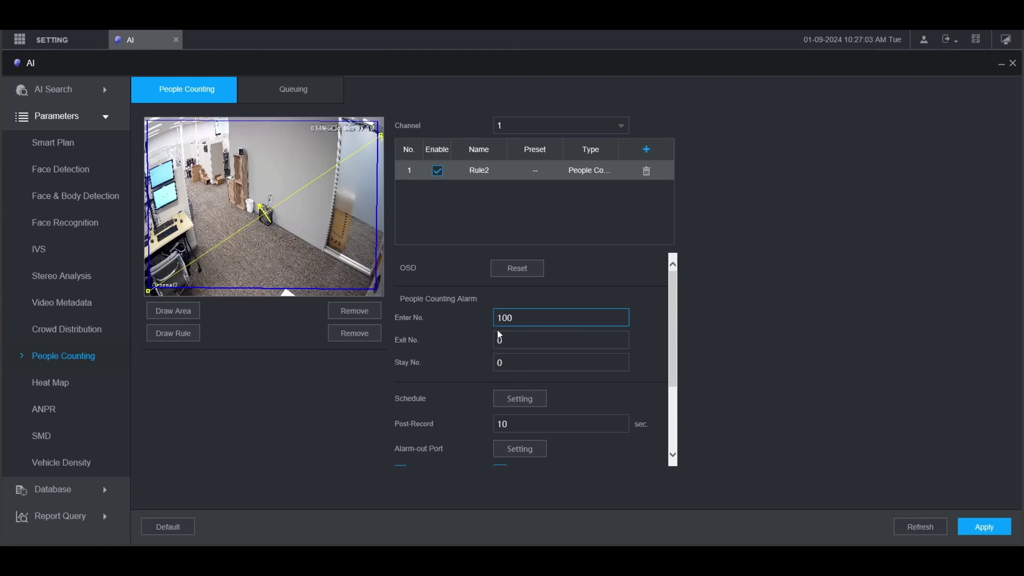
pyautogui.doubleClick(498, 340)
pyautogui.press('BackSpace')
pyautogui.write('100')
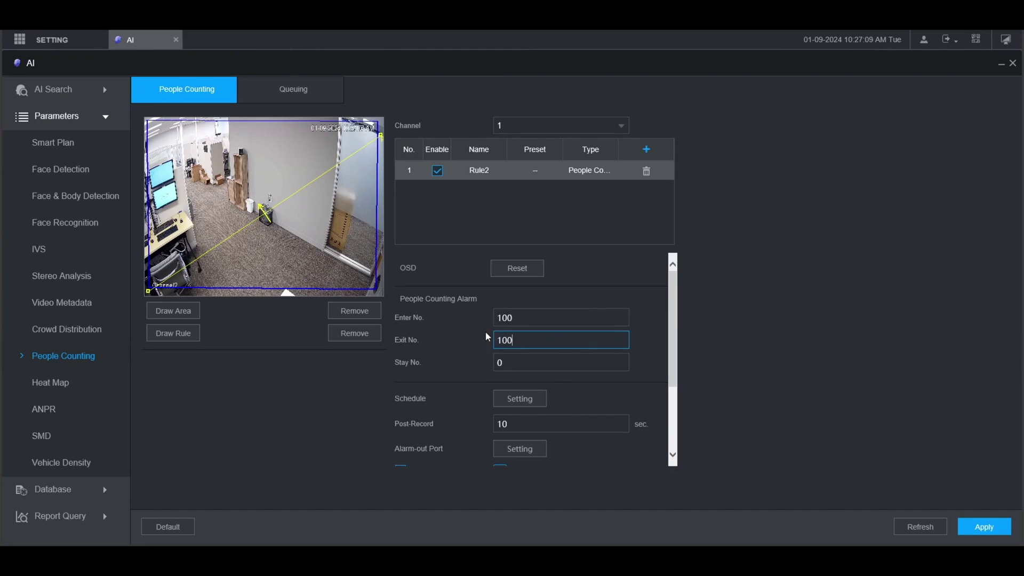
pyautogui.doubleClick(489, 364)
pyautogui.press('BackSpace')
pyautogui.write('100')
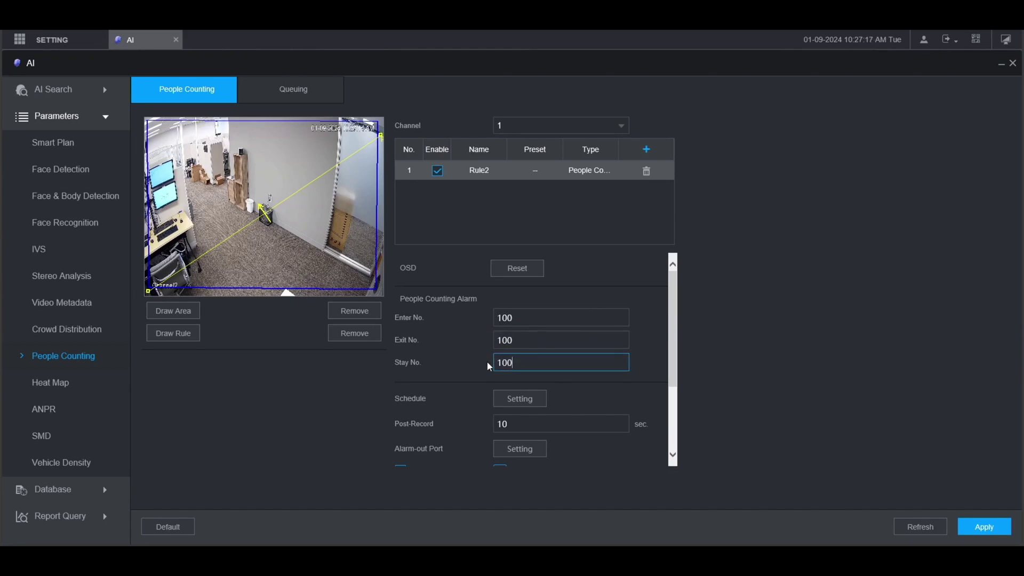
# Confirm the all-day, every-day alarm schedule and keep the 10-second post-record.
pyautogui.click(517, 401)
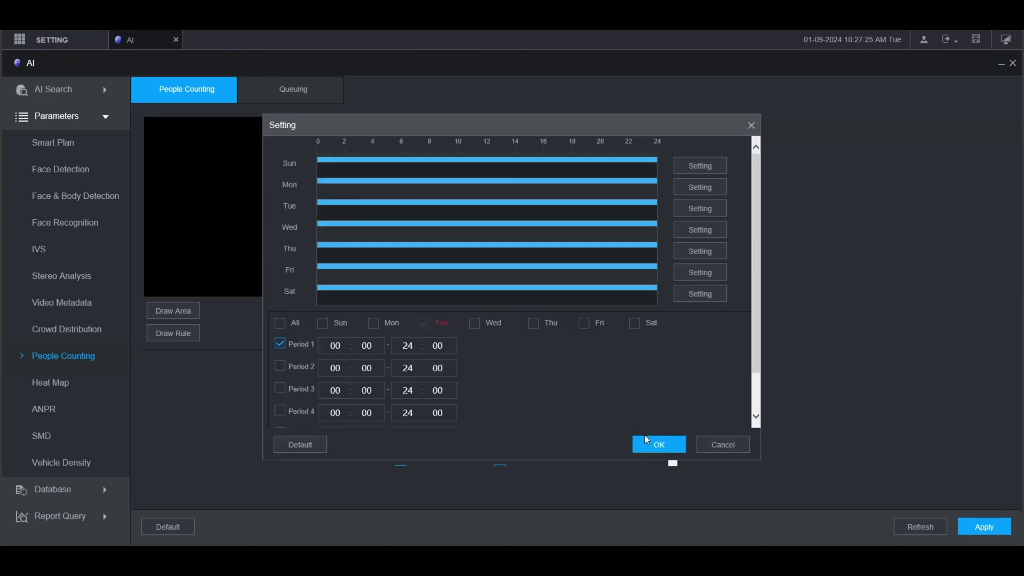
pyautogui.click(661, 447)
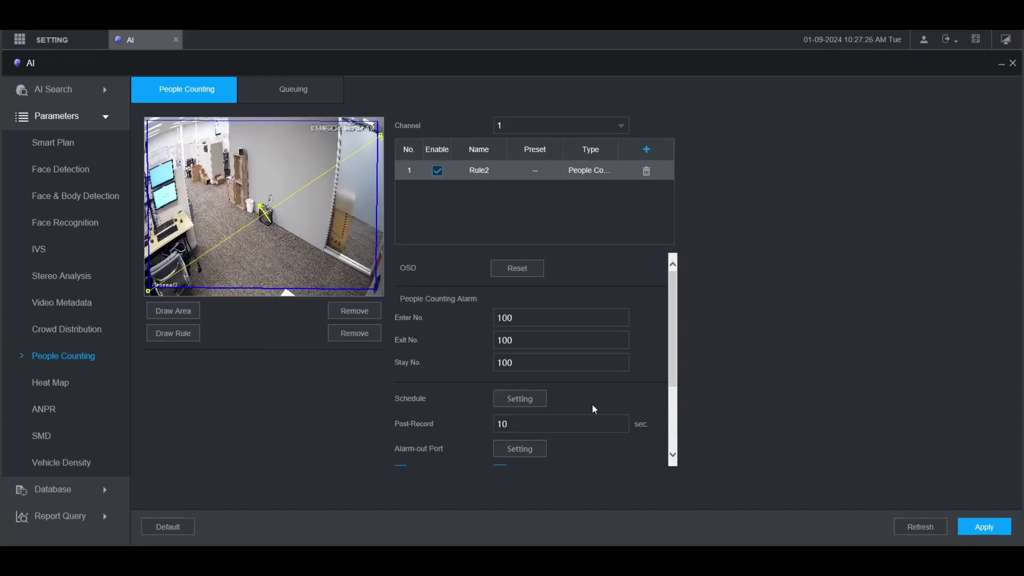
pyautogui.click(549, 424)
pyautogui.moveTo(677, 368); pyautogui.dragTo(680, 429)
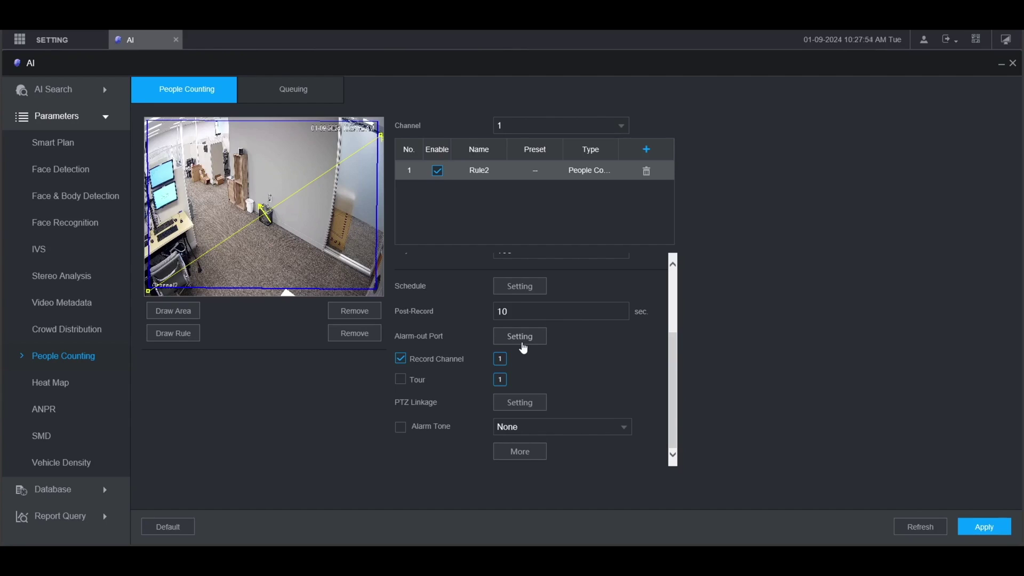
# Link the alarm output to port 1 with Local Alarm turned off.
pyautogui.click(522, 338)
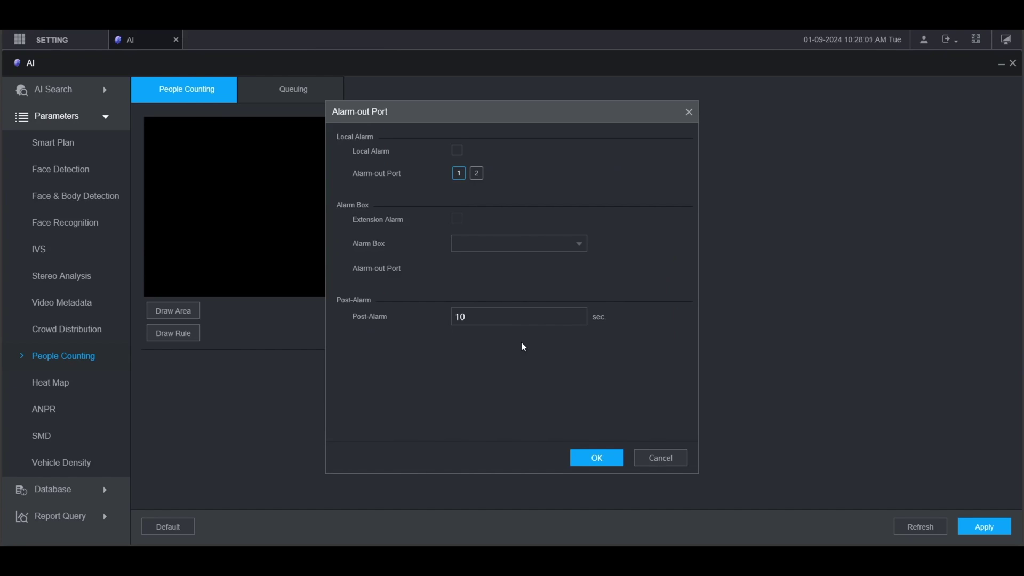
pyautogui.click(459, 176)
pyautogui.click(458, 151)
pyautogui.click(596, 459)
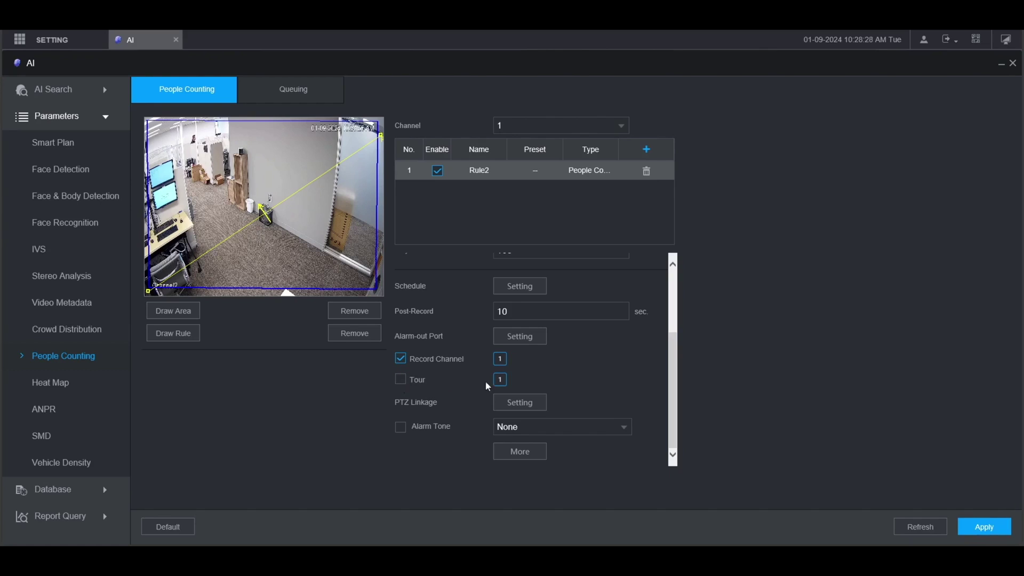
# Disable PTZ linkage, leaving the CAM 8 and CAM 3 actions at None.
pyautogui.click(530, 409)
pyautogui.click(533, 381)
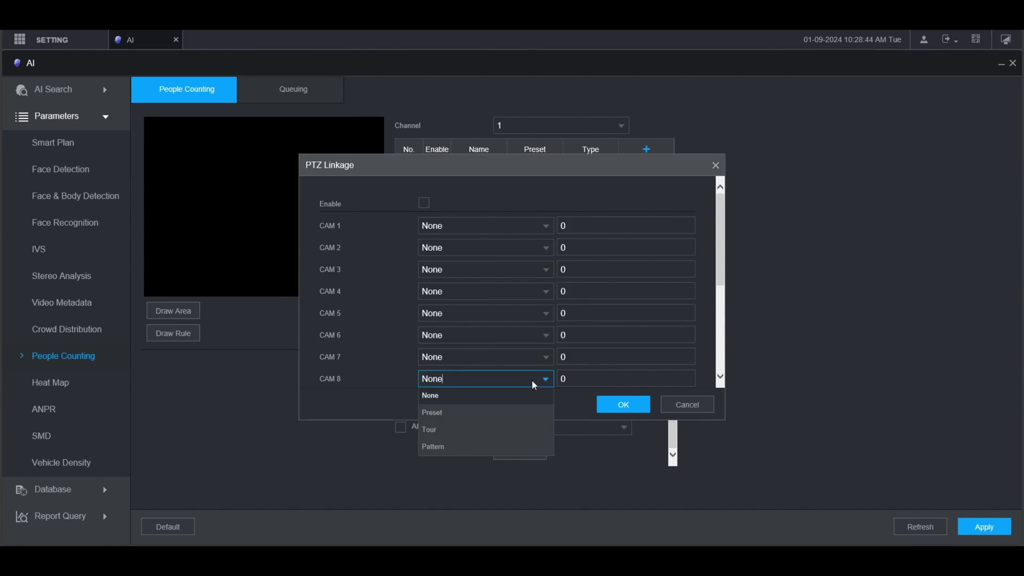
pyautogui.click(532, 381)
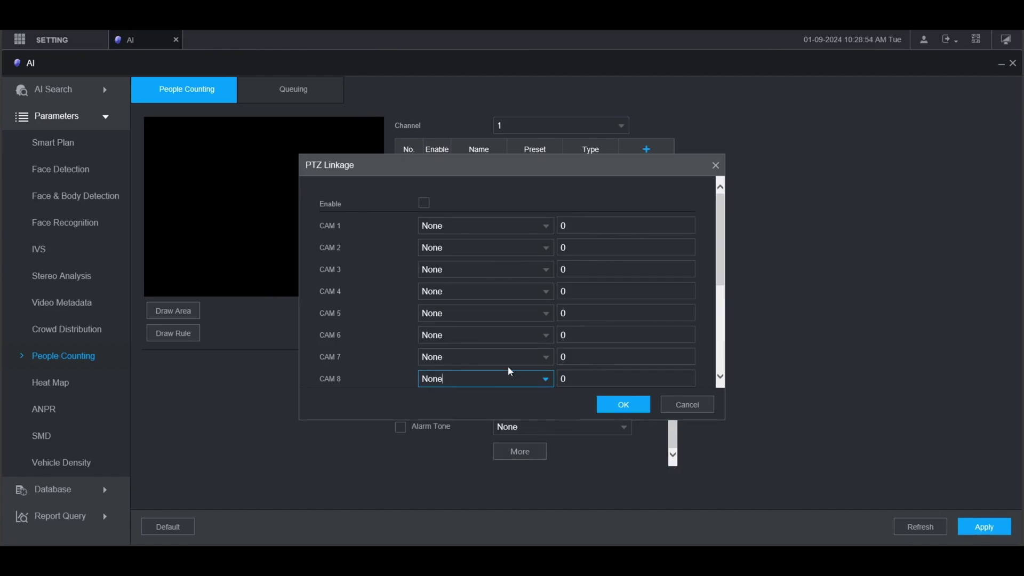
pyautogui.click(480, 280)
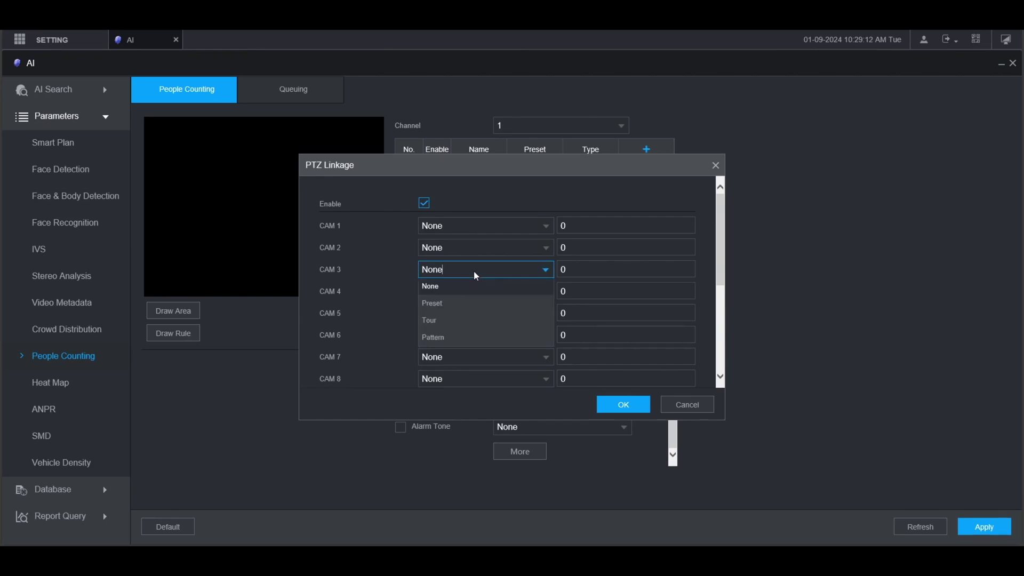
pyautogui.click(476, 274)
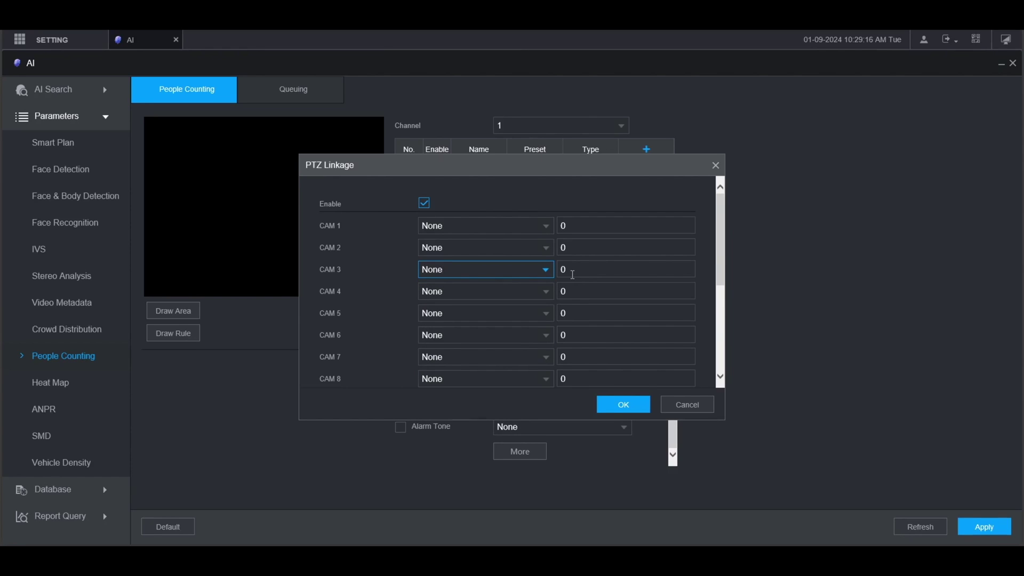
pyautogui.click(429, 203)
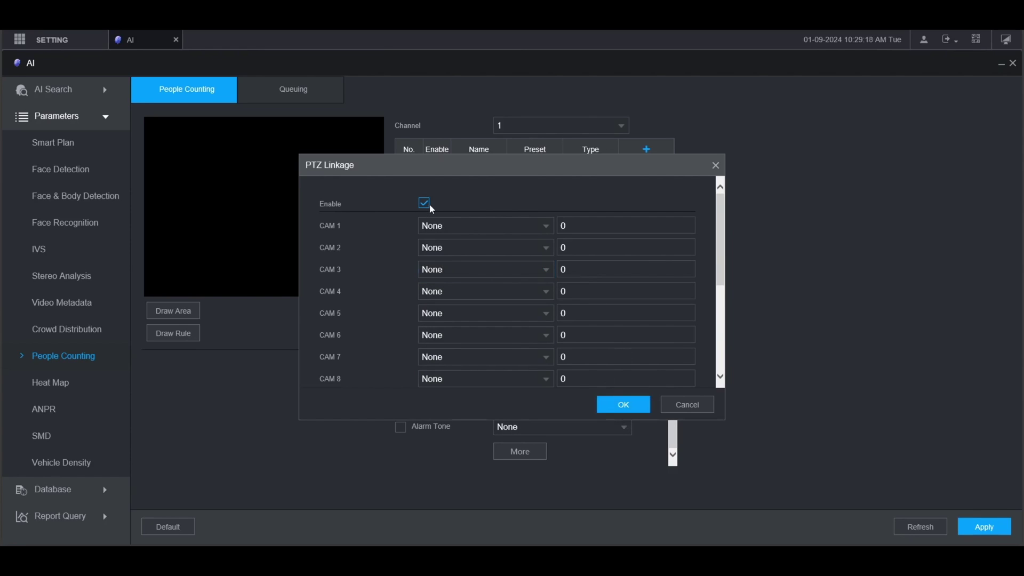
pyautogui.click(625, 405)
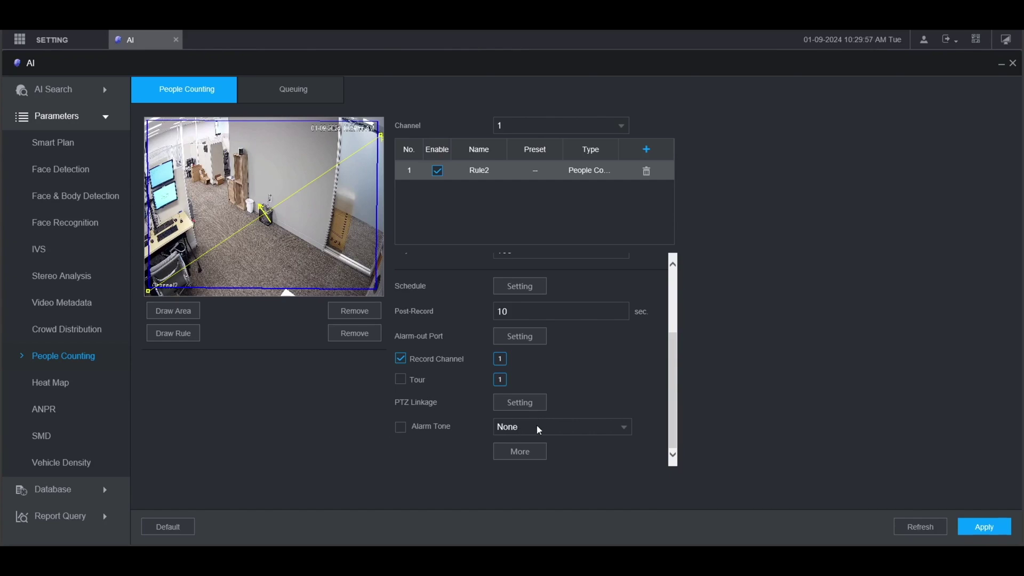
# Keep only Log among the More actions, leaving Buzzer, SMS, Report Alarm and Send Email off.
pyautogui.click(531, 453)
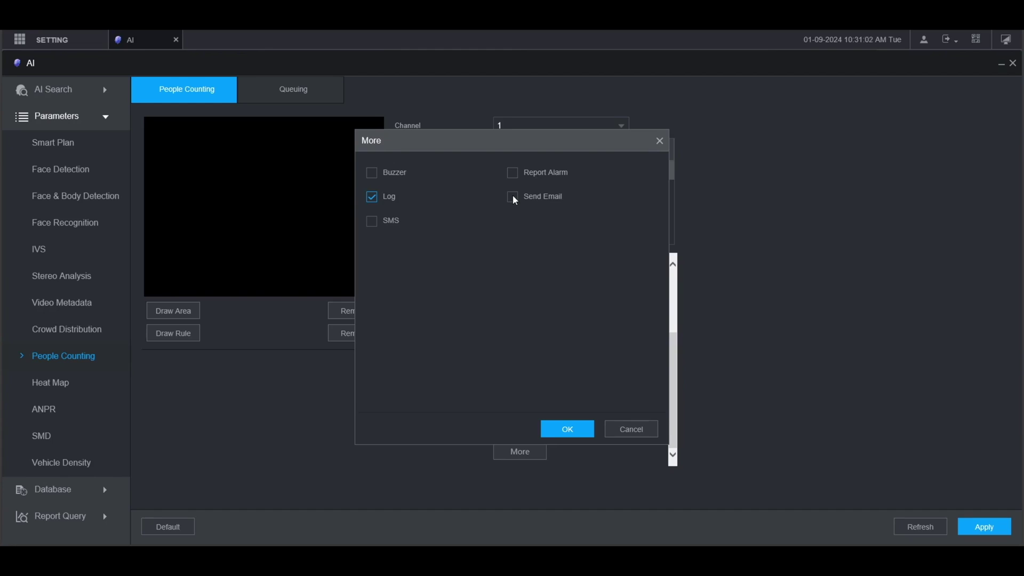
pyautogui.click(568, 430)
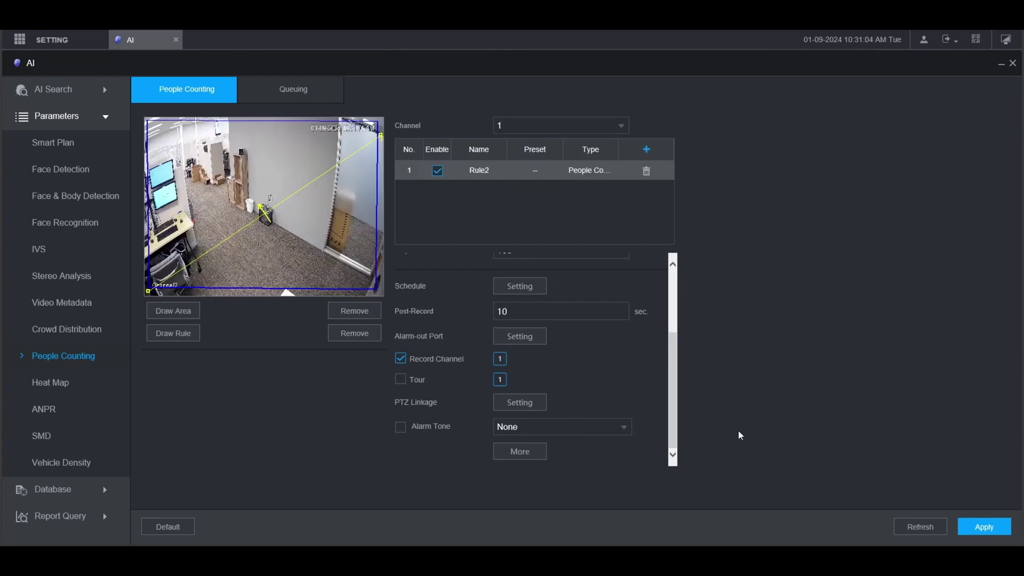
# Apply Rule2's People Counting settings and close the AI tab.
pyautogui.click(988, 528)
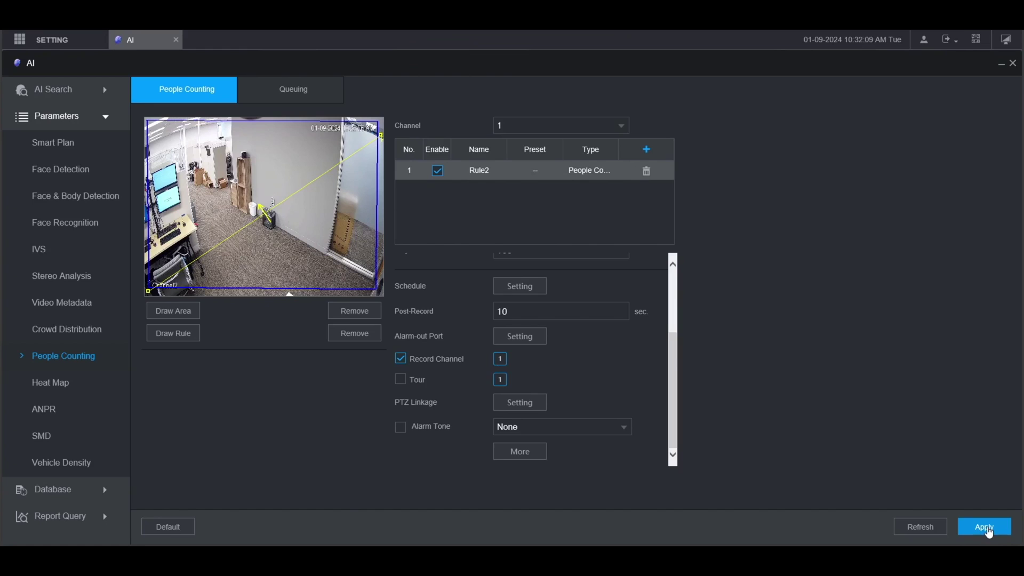
pyautogui.click(177, 41)
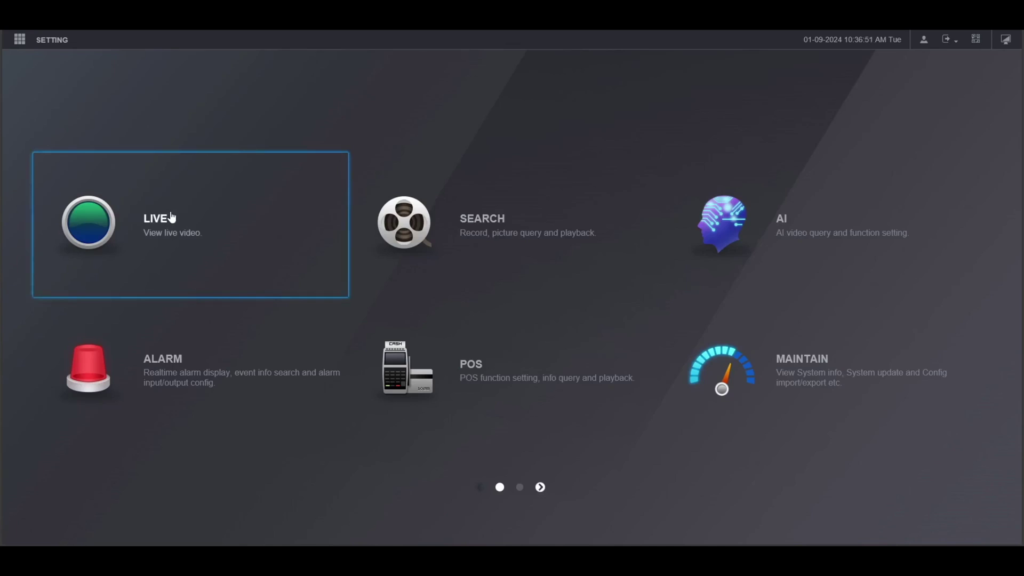
# Play D1 Channel2 in Live view, maximised, showing the detection area and counting line.
pyautogui.click(171, 216)
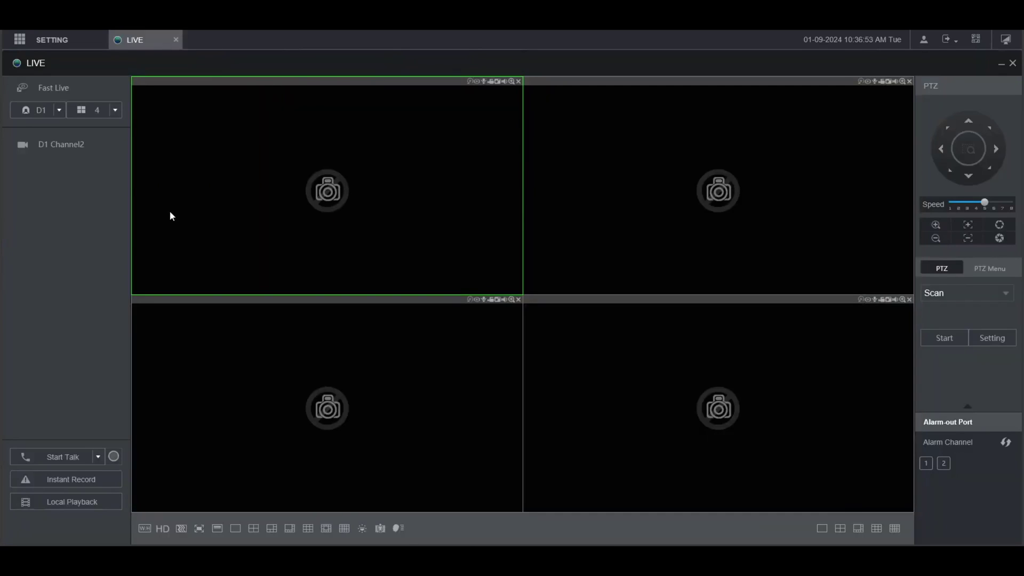
pyautogui.doubleClick(84, 151)
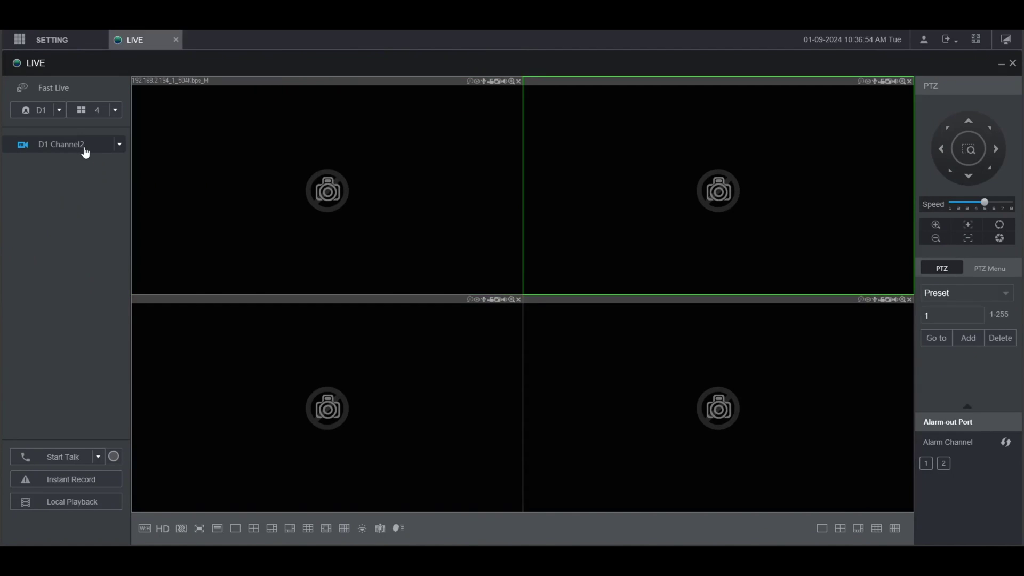
pyautogui.doubleClick(173, 182)
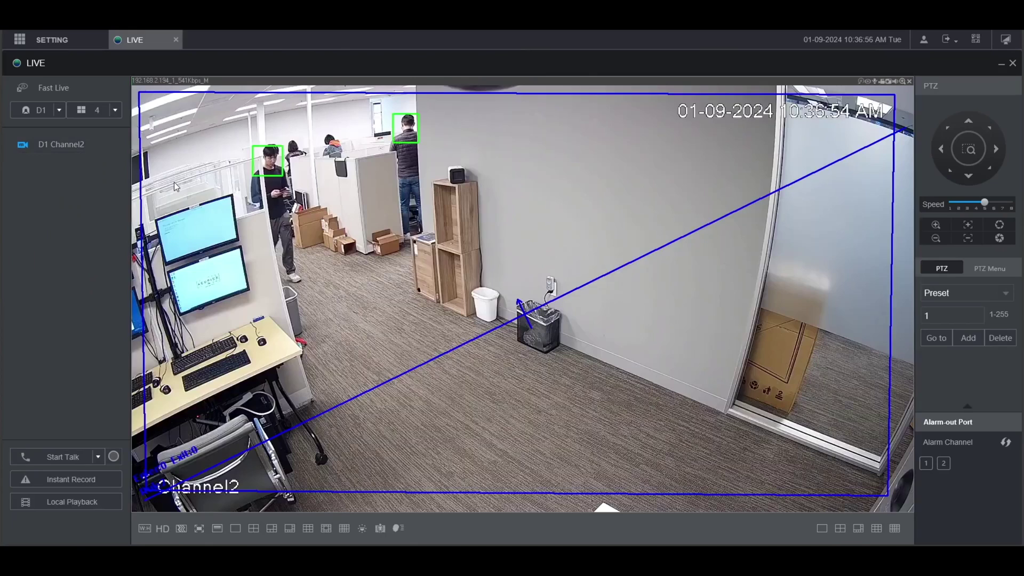